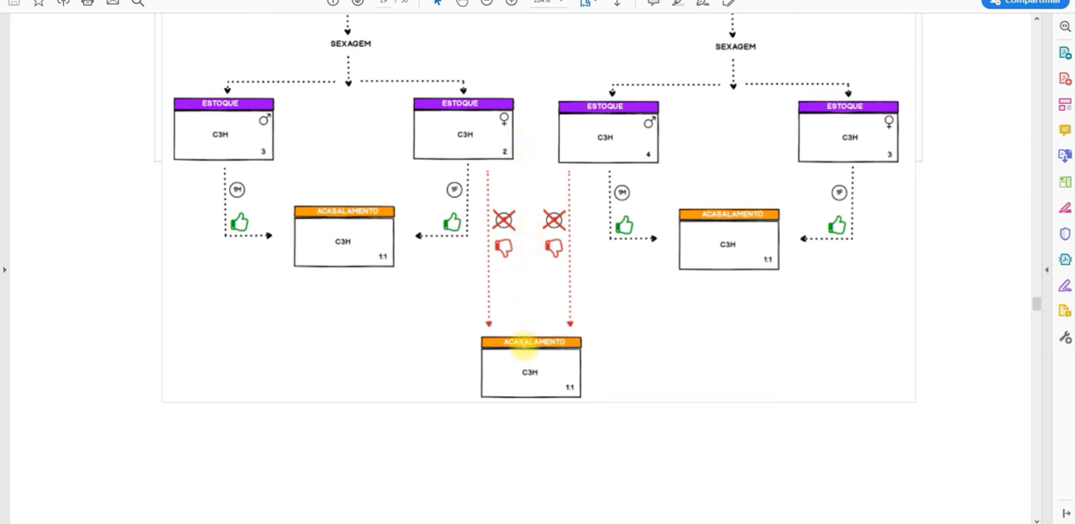
Review the isogenic lineage PRODUÇÃO mating rules and their PRODUÇÃO and MATRIX box diagrams in the PDF
scroll(522, 346, down, 8)
scroll(524, 348, down, 10)
scroll(523, 343, down, 2)
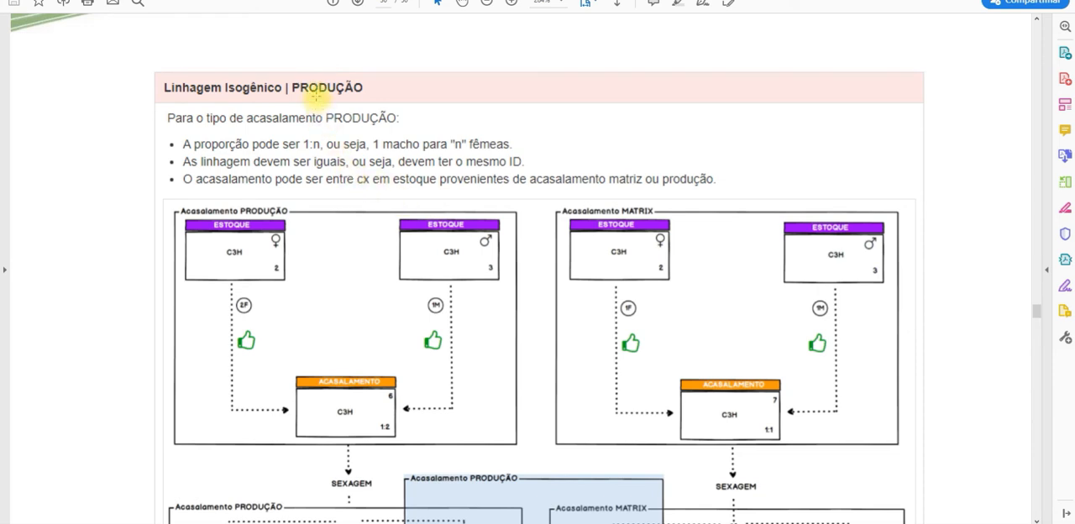
scroll(311, 92, down, 2)
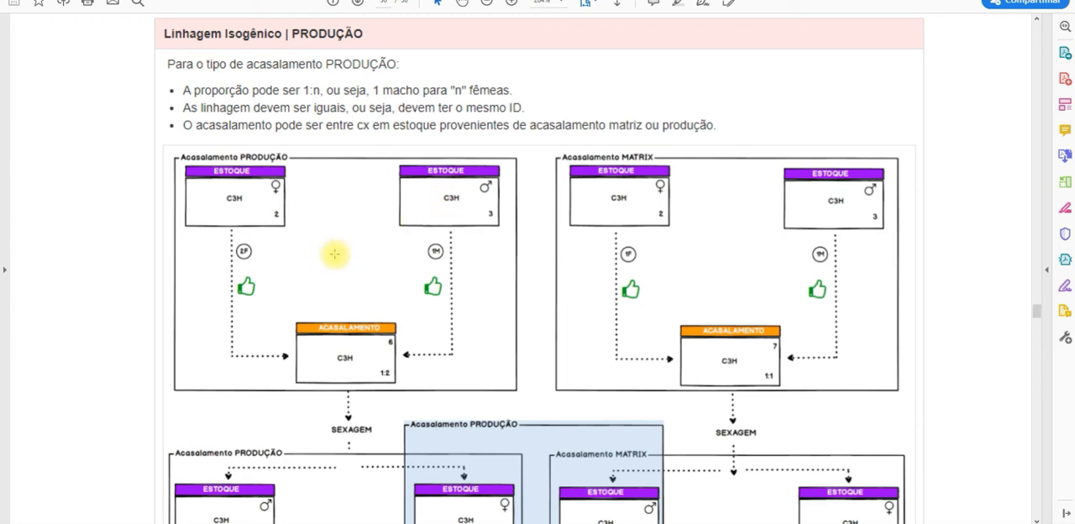
scroll(334, 253, down, 5)
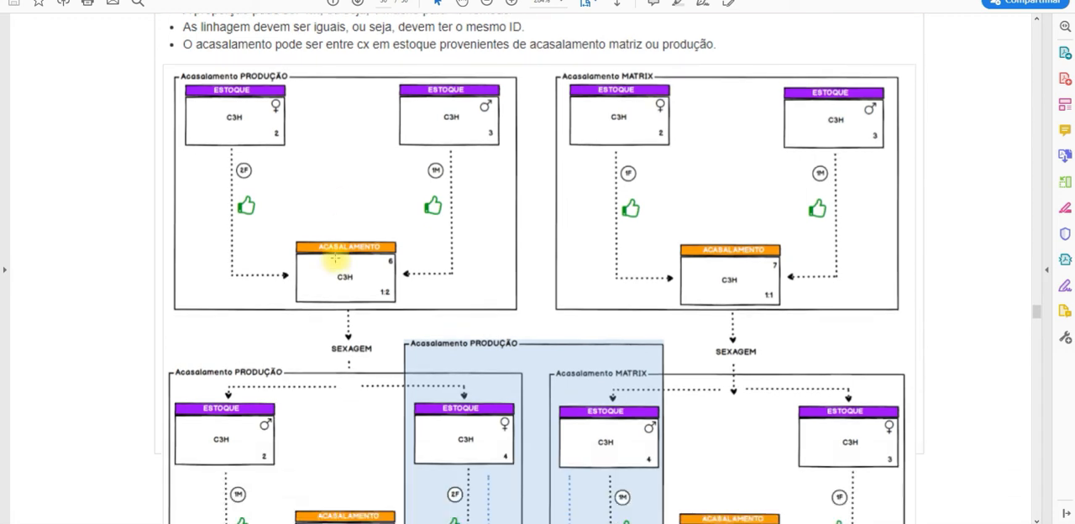
scroll(334, 258, down, 2)
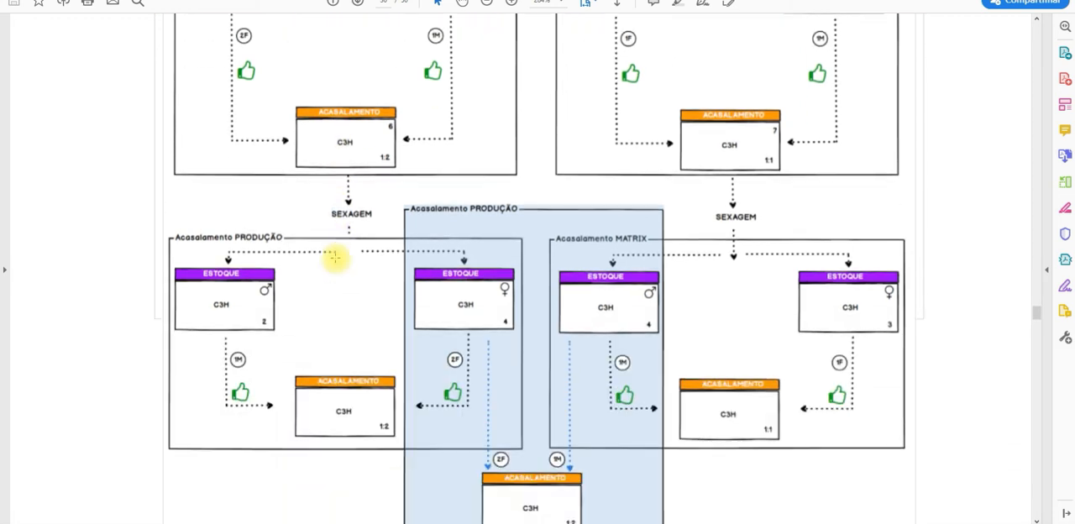
scroll(334, 257, down, 1)
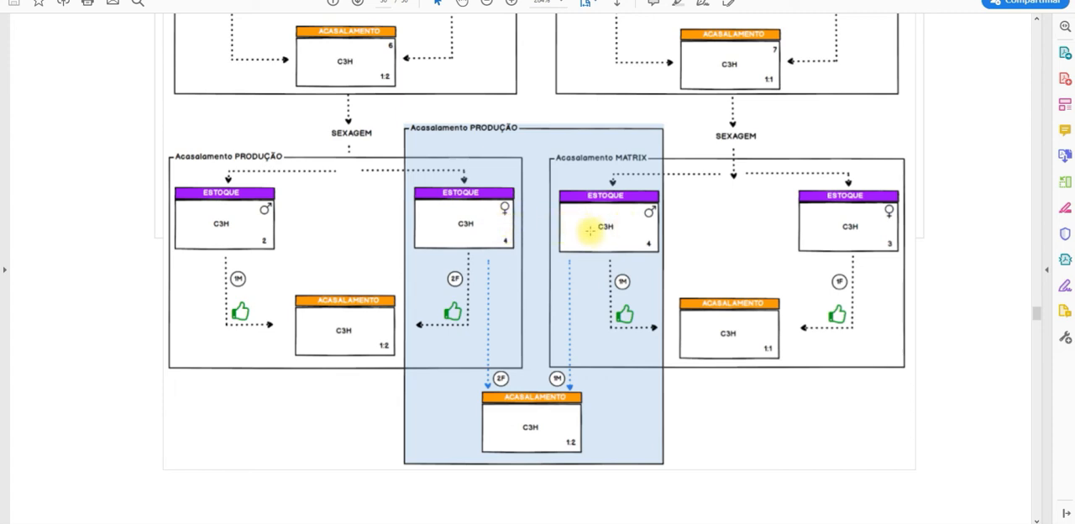
scroll(568, 276, down, 2)
scroll(569, 275, up, 2)
scroll(569, 276, up, 3)
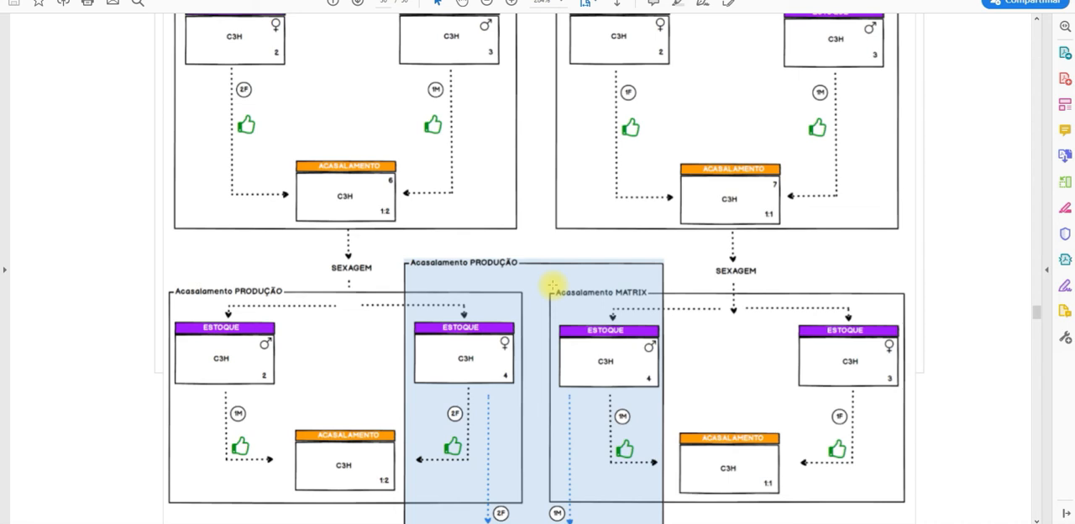
scroll(553, 285, down, 2)
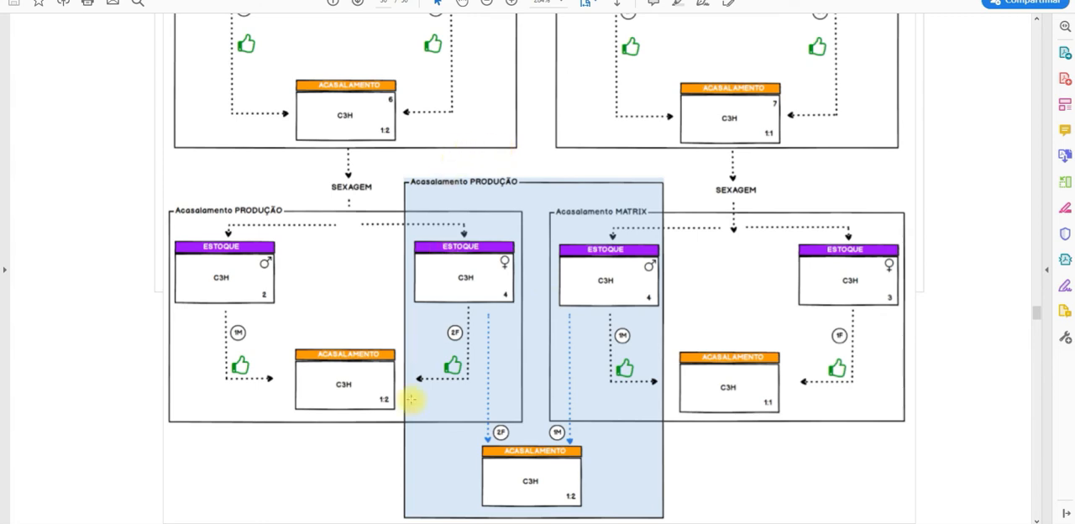
Switch to the Bioterc web application and open the Swiss Webster mating map from the configuration area for review
click(378, 523)
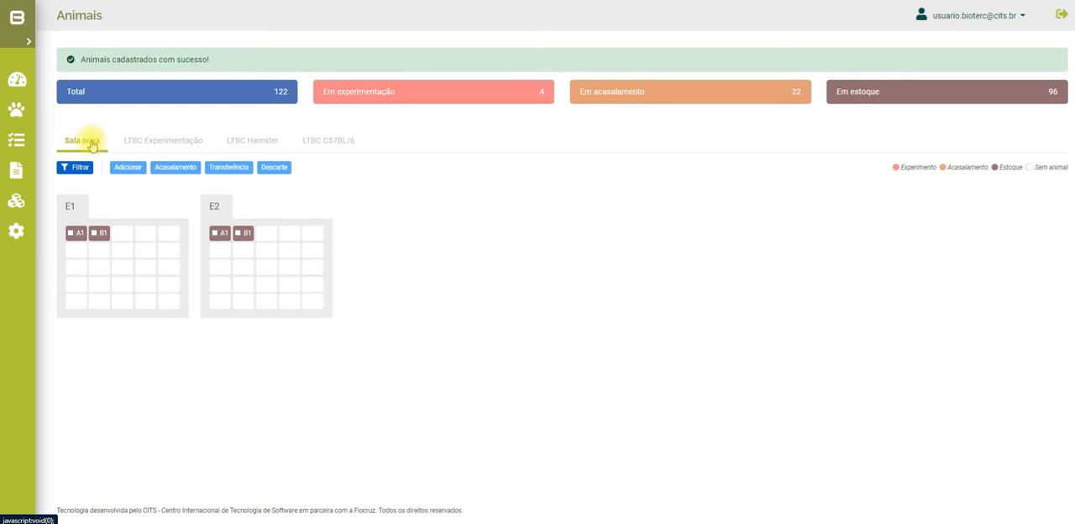
mouse_move(80, 237)
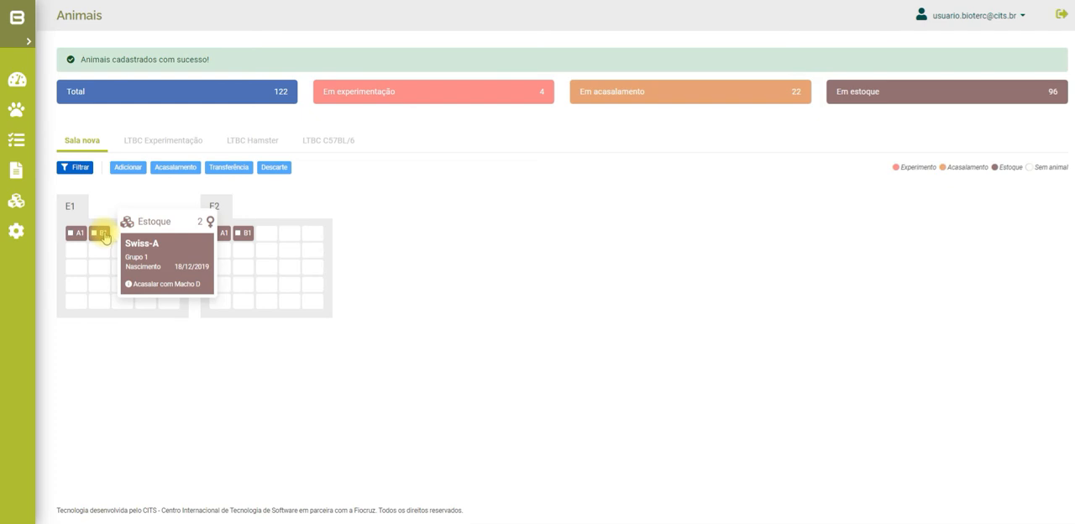
click(17, 235)
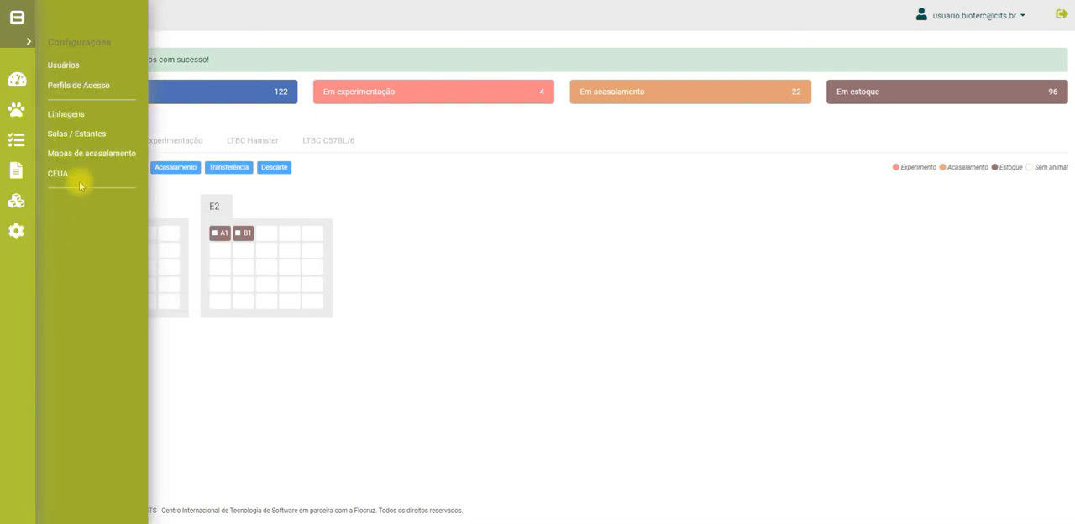
click(84, 157)
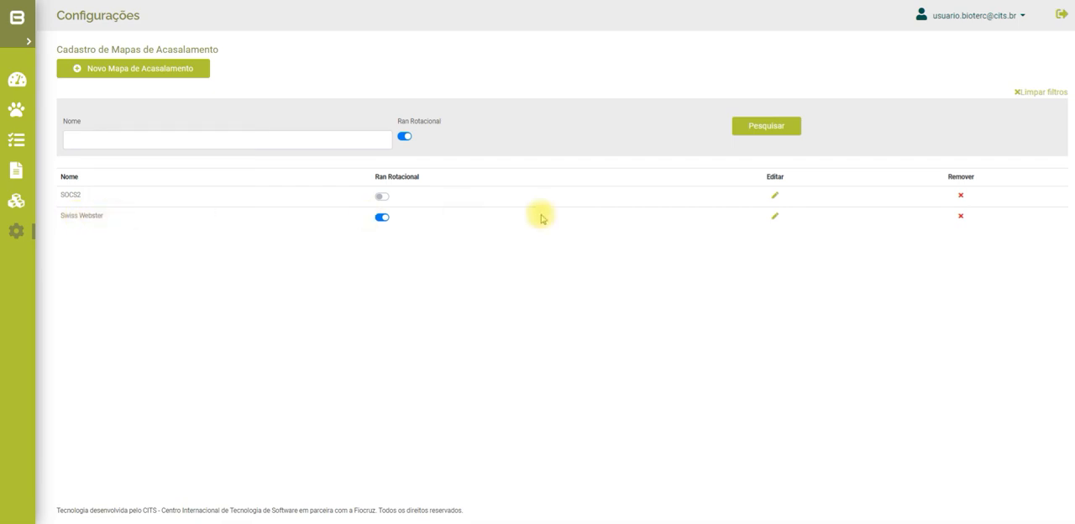
click(776, 217)
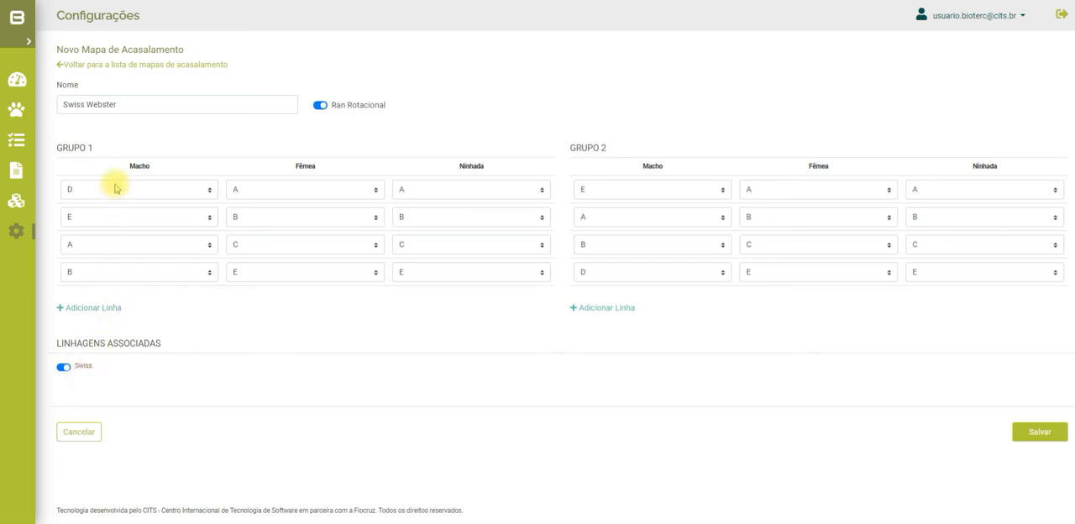
Return to the Animais area, start a new mating with boxes A1 and B1 of rack E1, and expand the Swiss Webster mating map
click(17, 113)
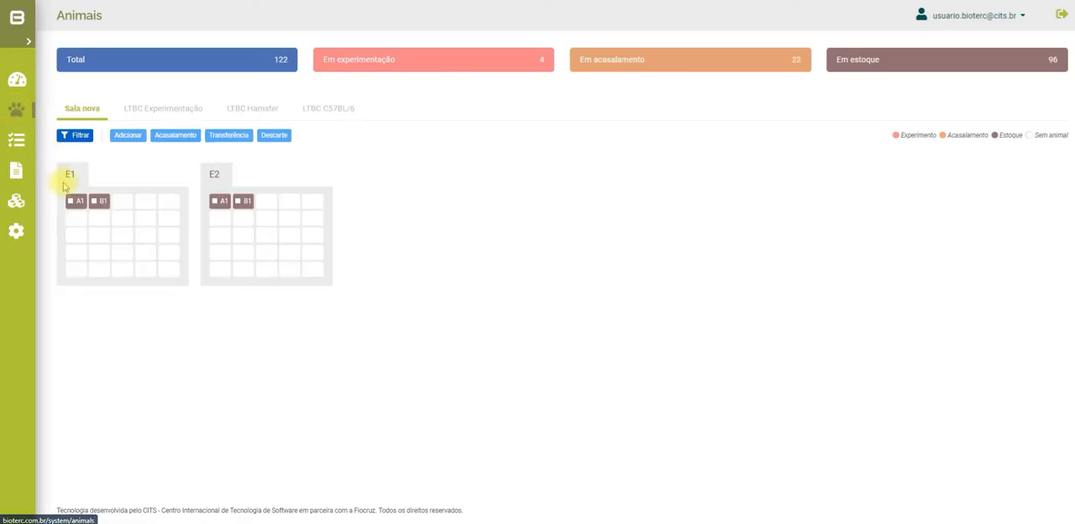
mouse_move(77, 204)
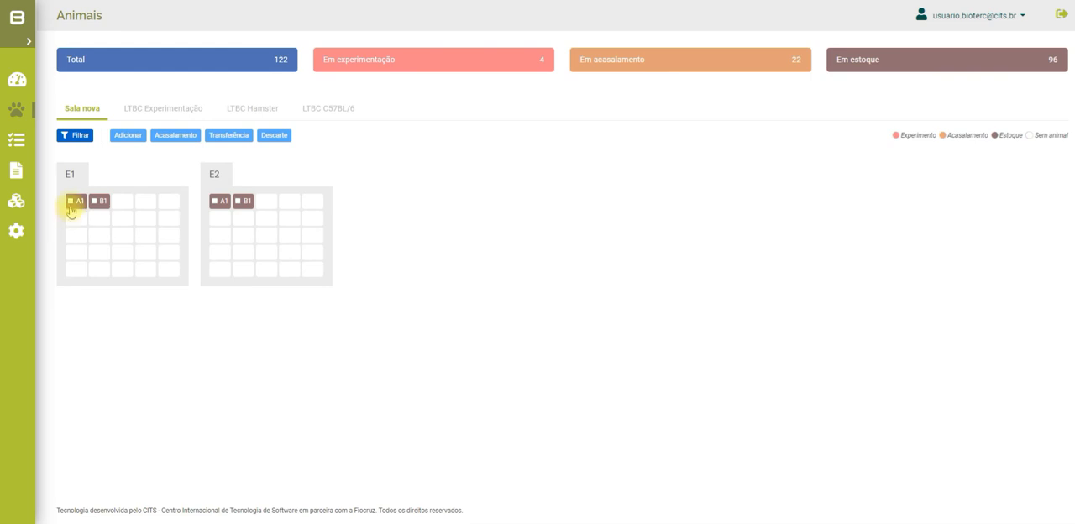
click(72, 201)
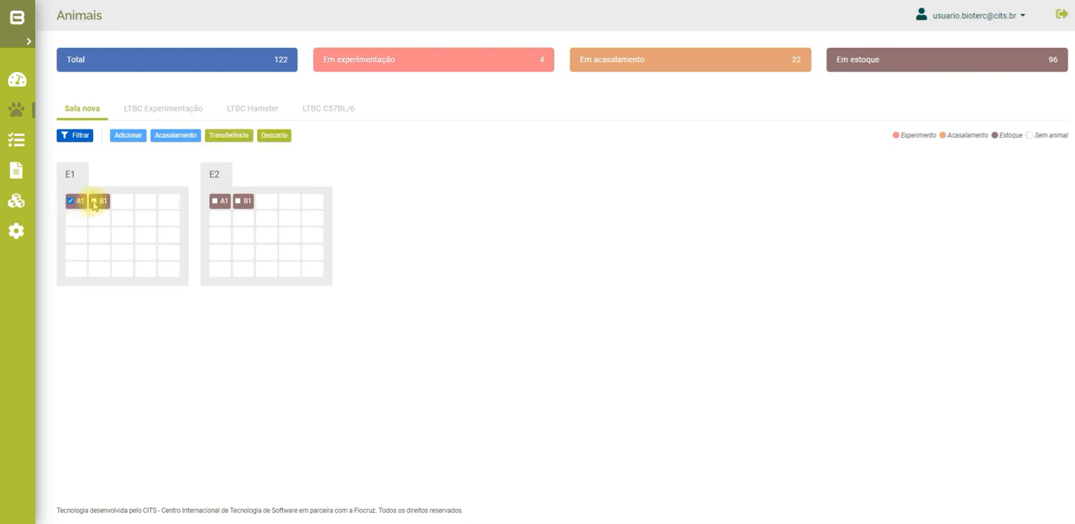
click(94, 203)
click(183, 139)
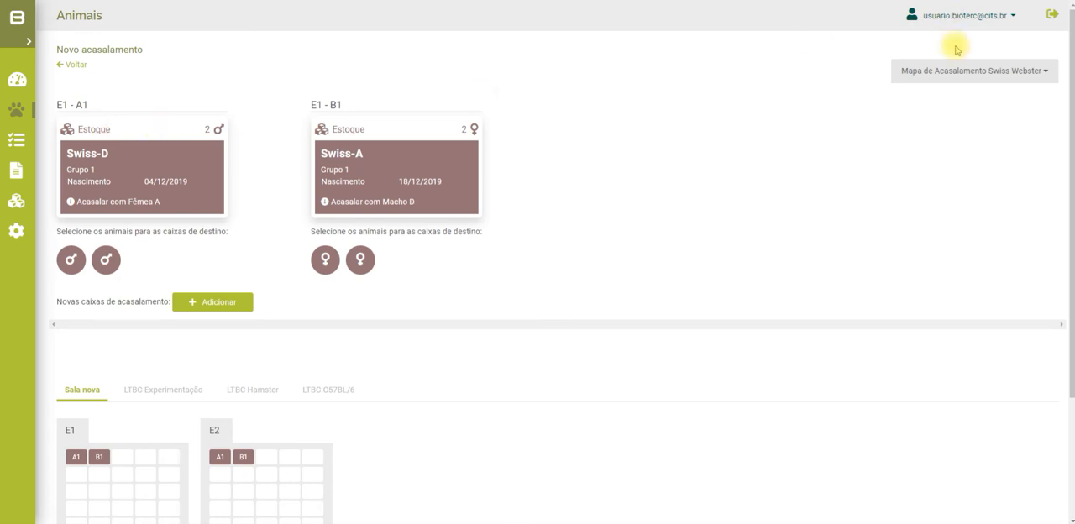
click(1045, 75)
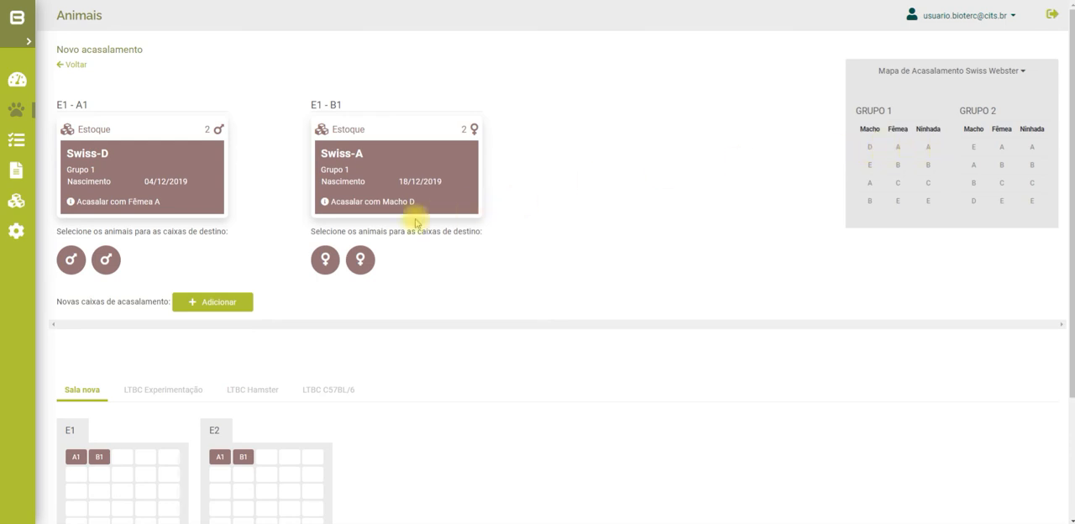
Add a new mating box and insert one Swiss-D male and two Swiss-A females into it
click(236, 303)
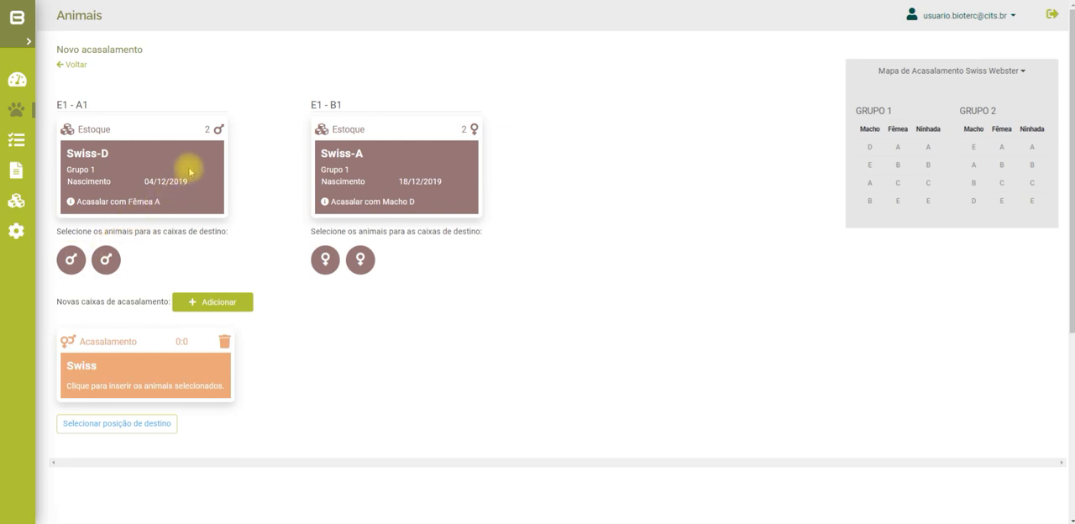
click(71, 261)
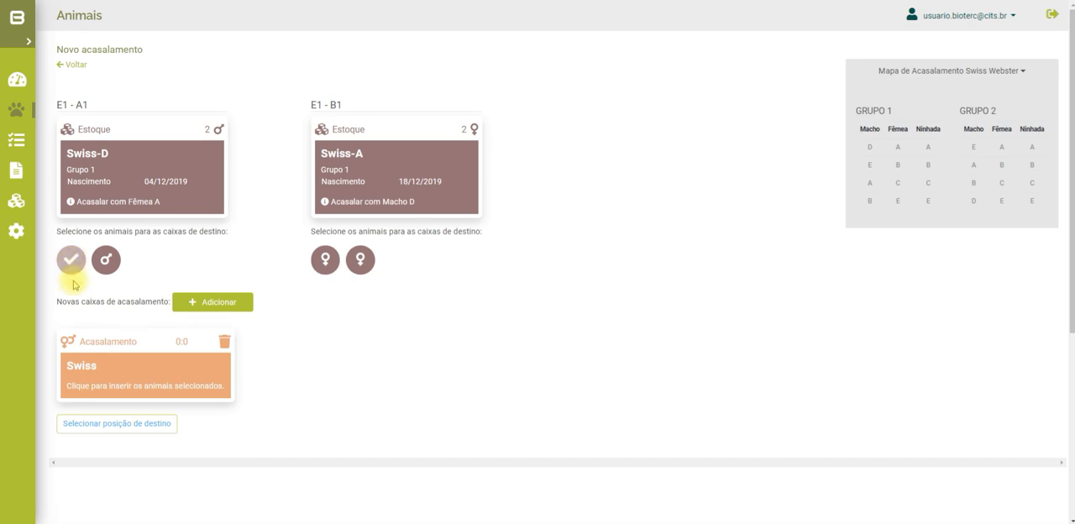
click(334, 262)
click(358, 262)
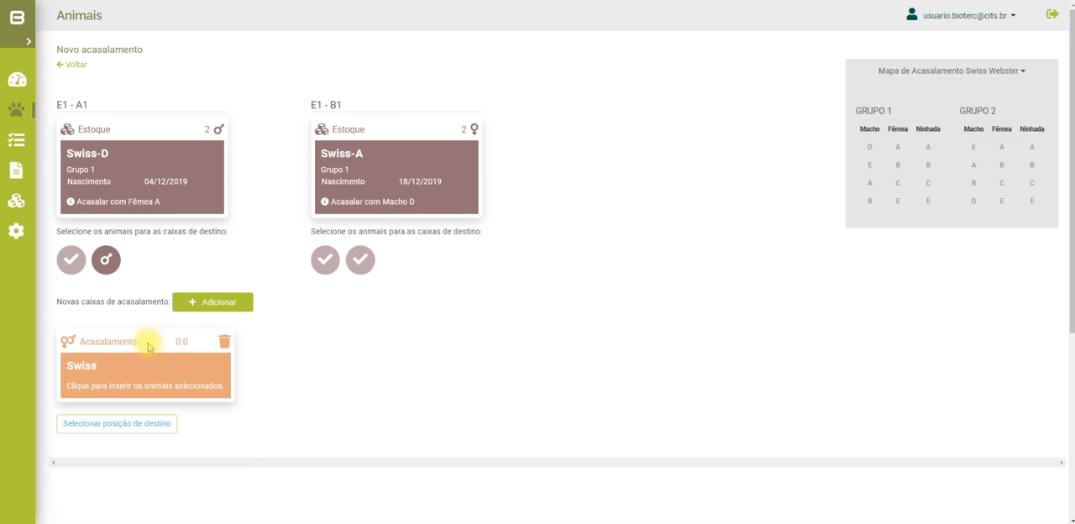
click(116, 385)
Assign the new mating box to position E1 of rack E1 in Sala nova and save the mating
scroll(228, 388, down, 1)
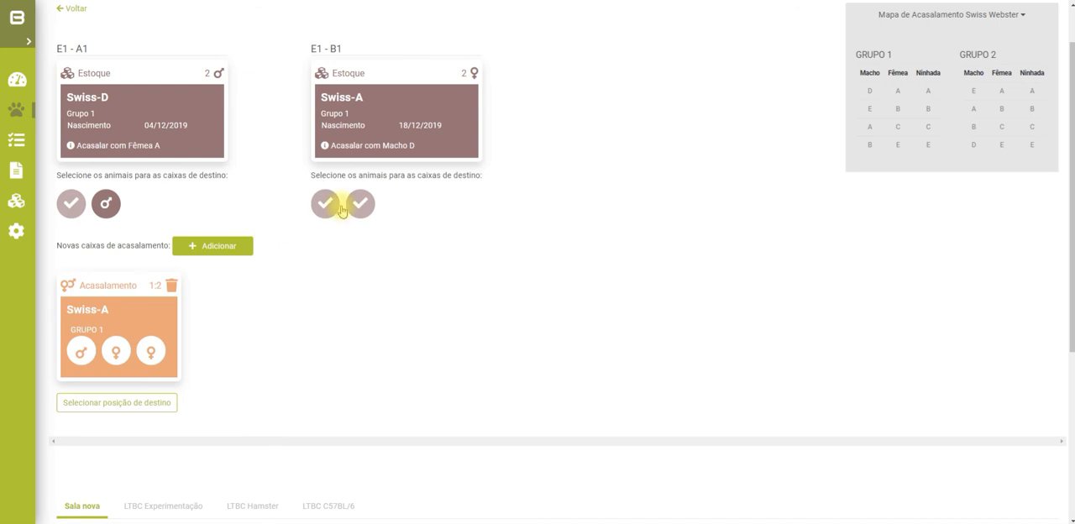
scroll(271, 374, down, 2)
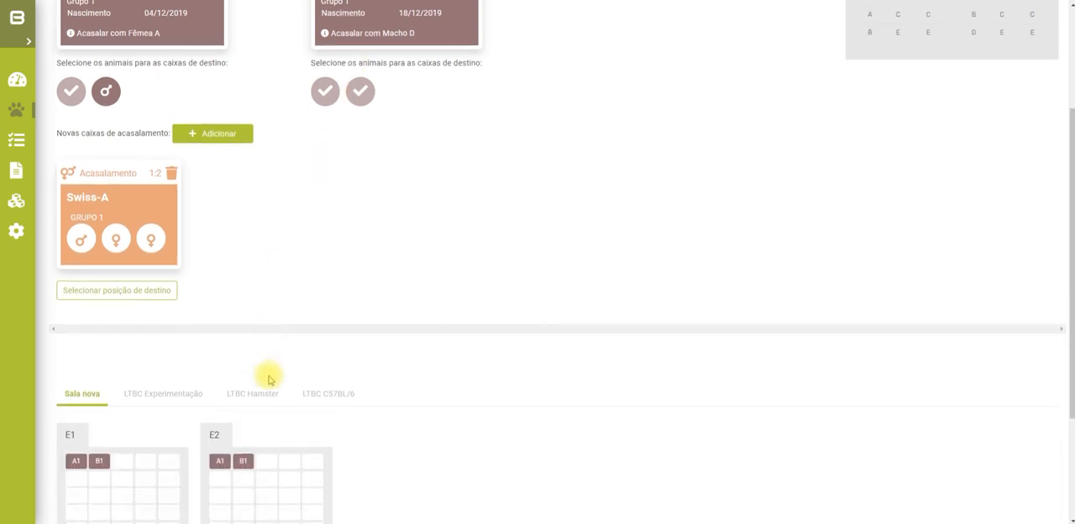
scroll(271, 252, up, 2)
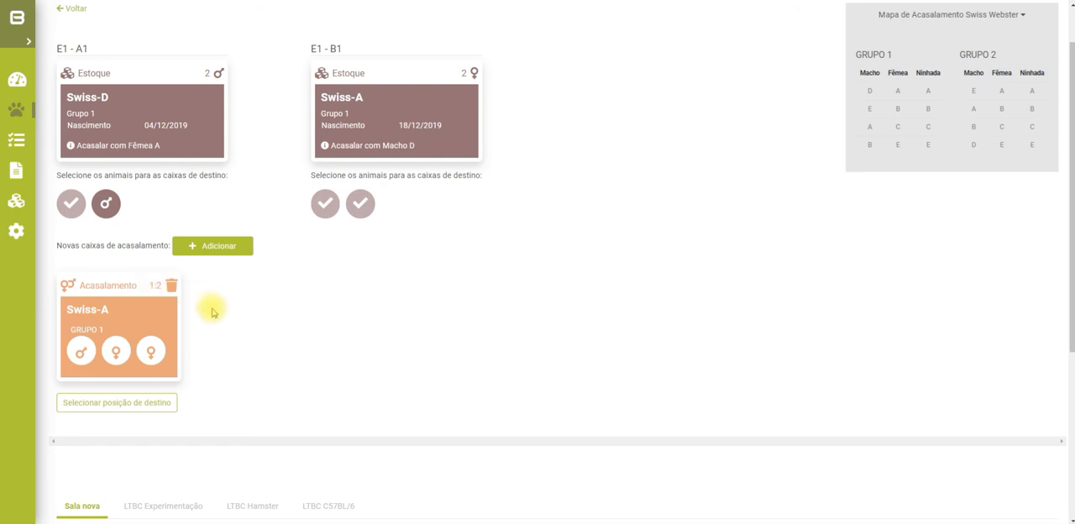
scroll(252, 307, down, 3)
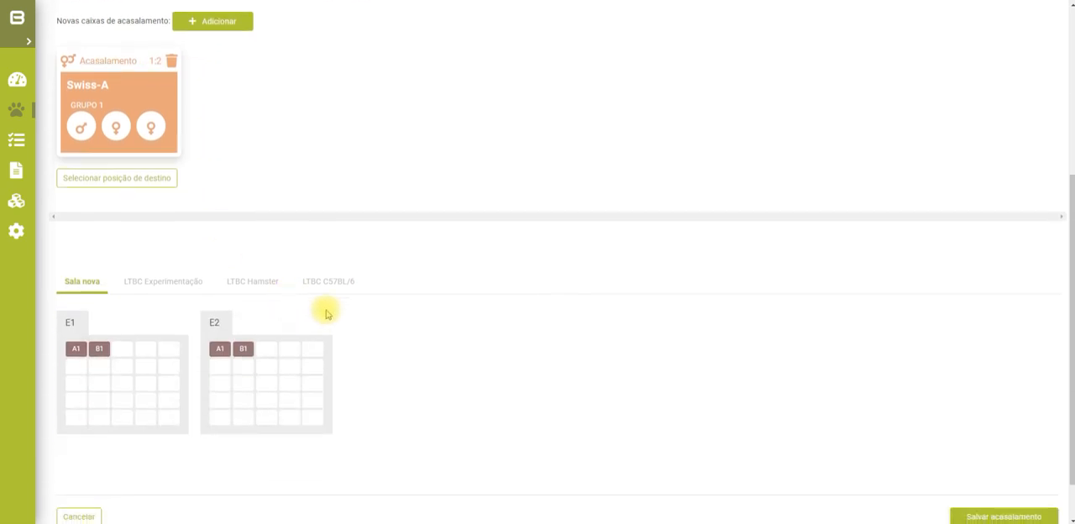
click(129, 184)
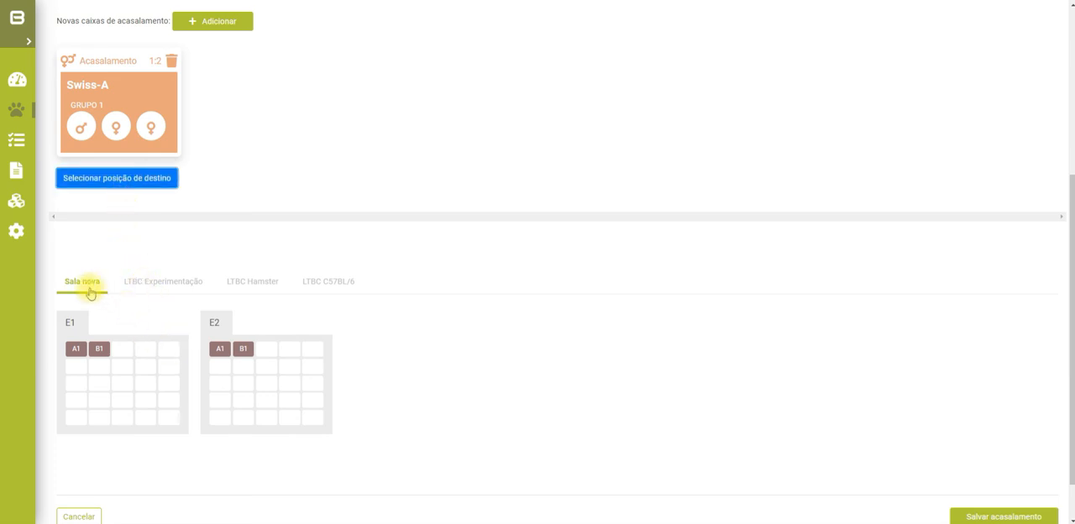
click(169, 349)
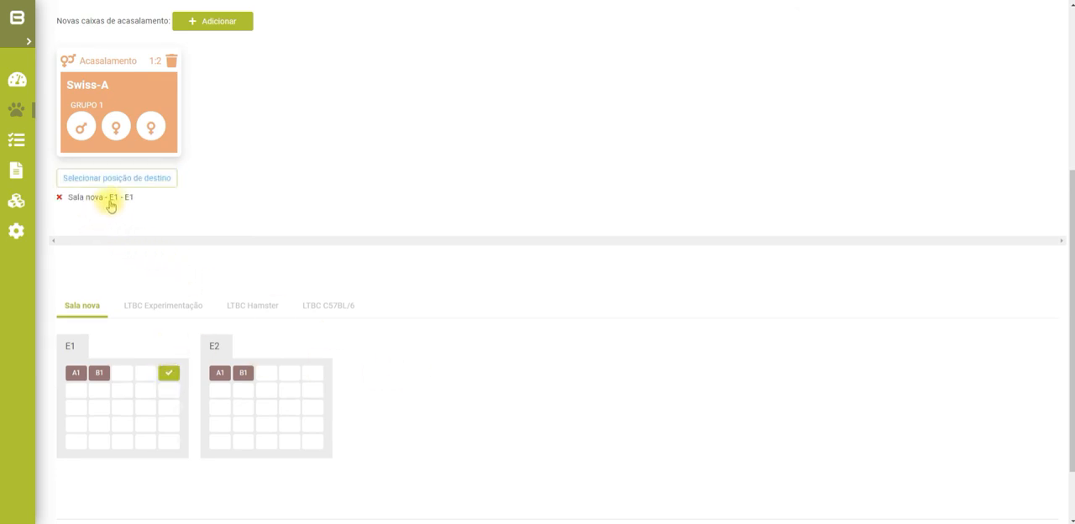
scroll(745, 361, down, 2)
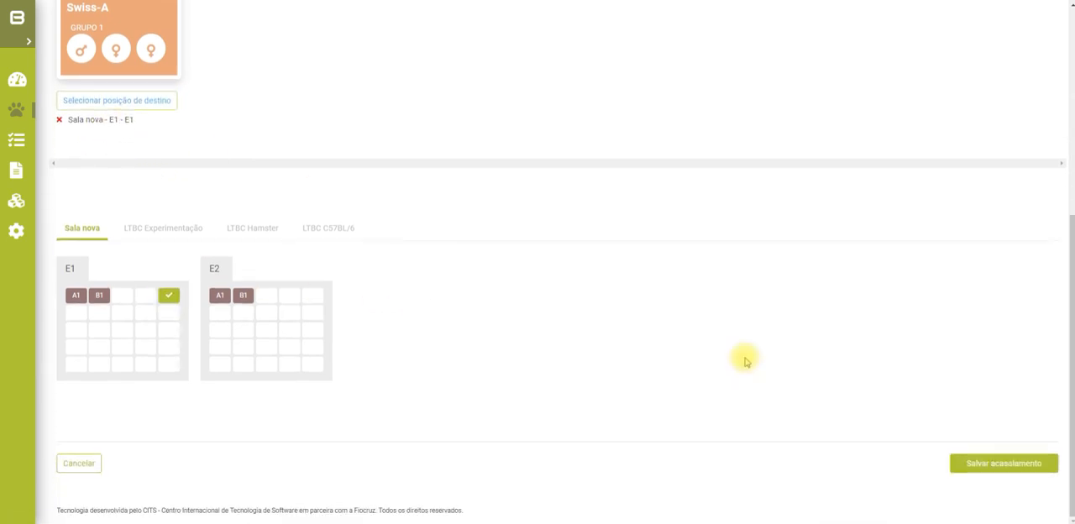
click(989, 463)
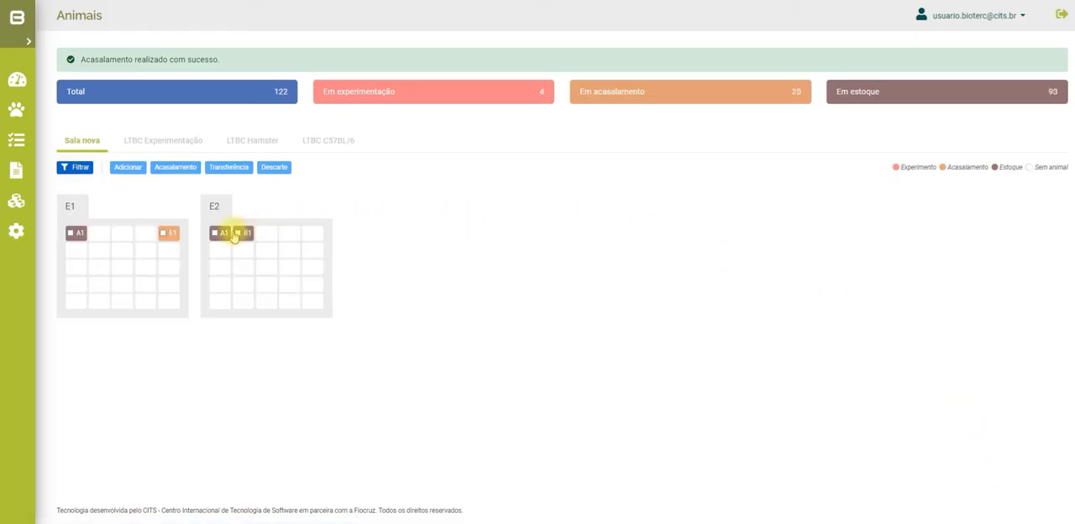
mouse_move(172, 238)
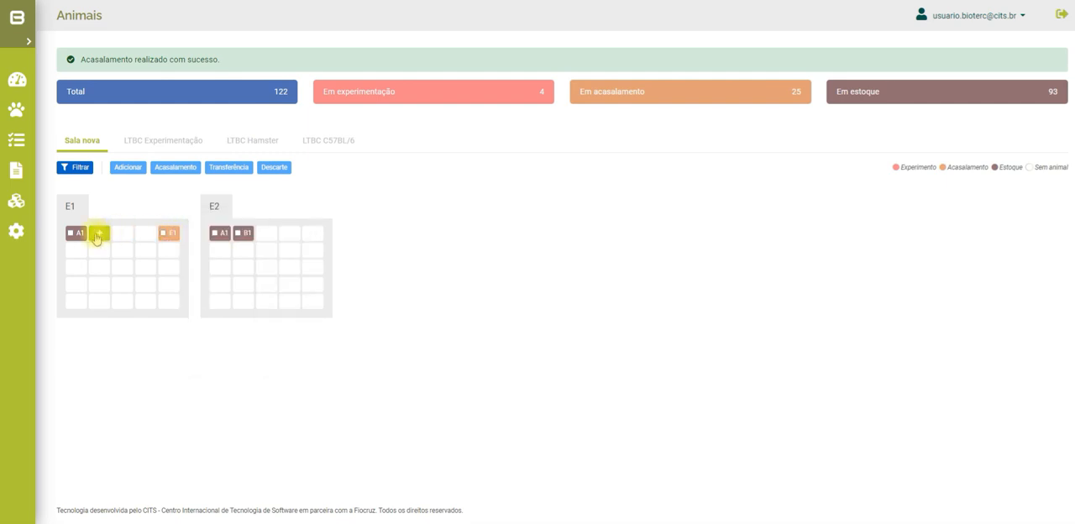
mouse_move(77, 236)
click(99, 238)
click(171, 235)
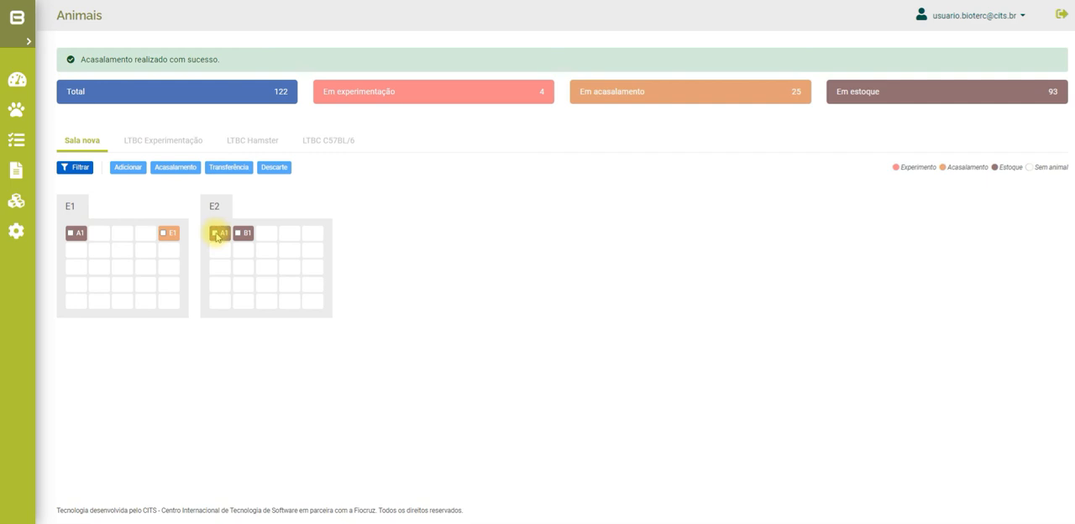
Start a new mating with the C3H stock boxes A1 and B1 of rack E2
click(215, 234)
click(241, 234)
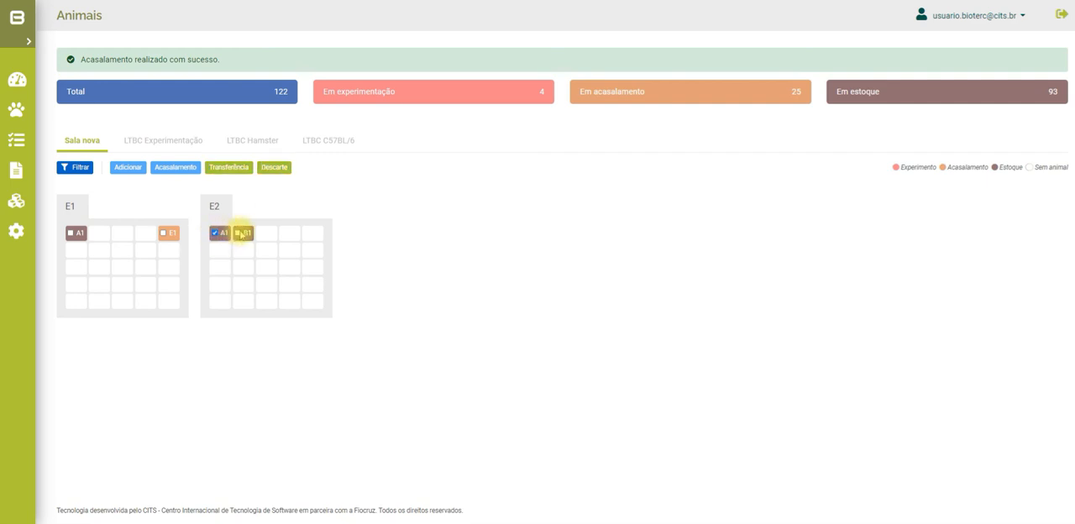
mouse_move(226, 238)
click(239, 233)
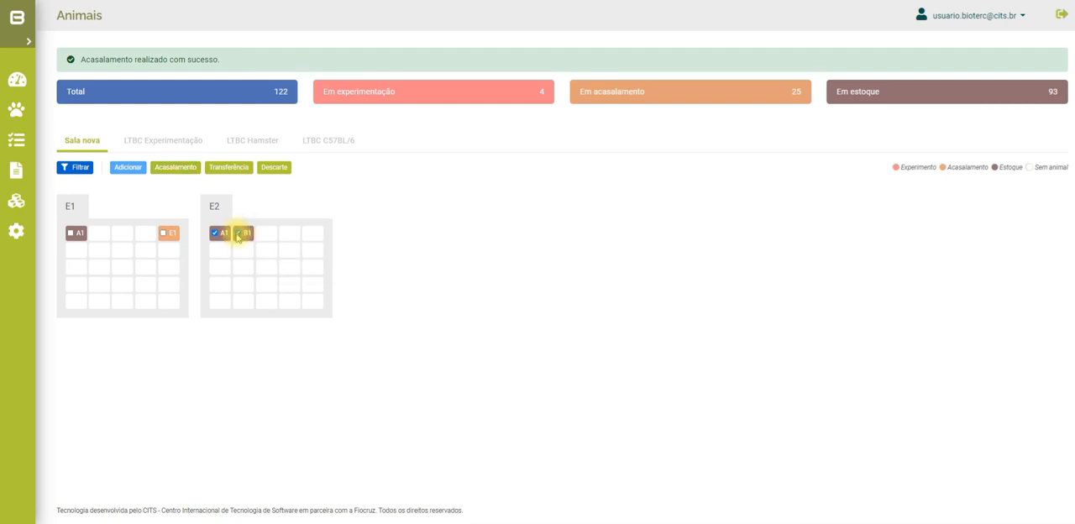
click(187, 172)
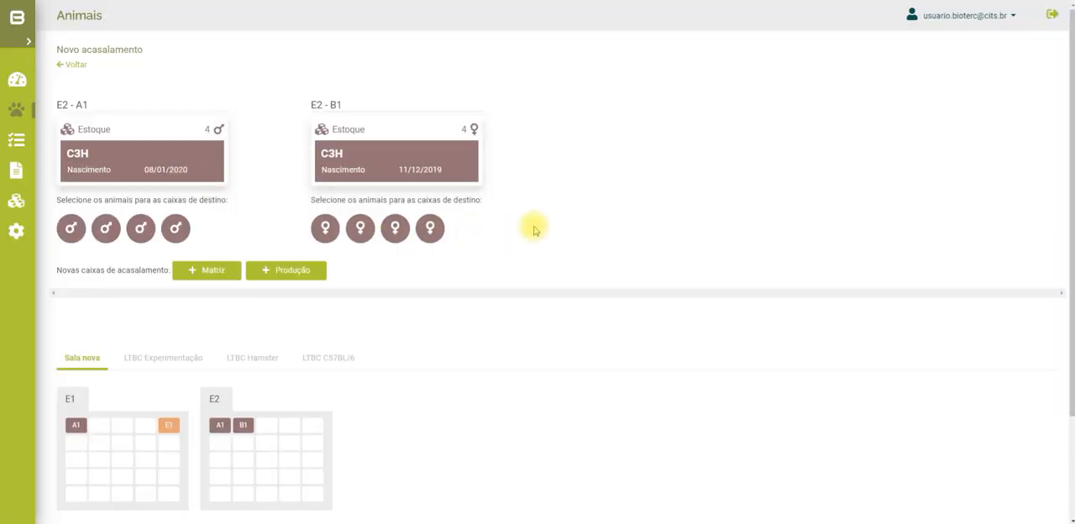
scroll(534, 230, down, 1)
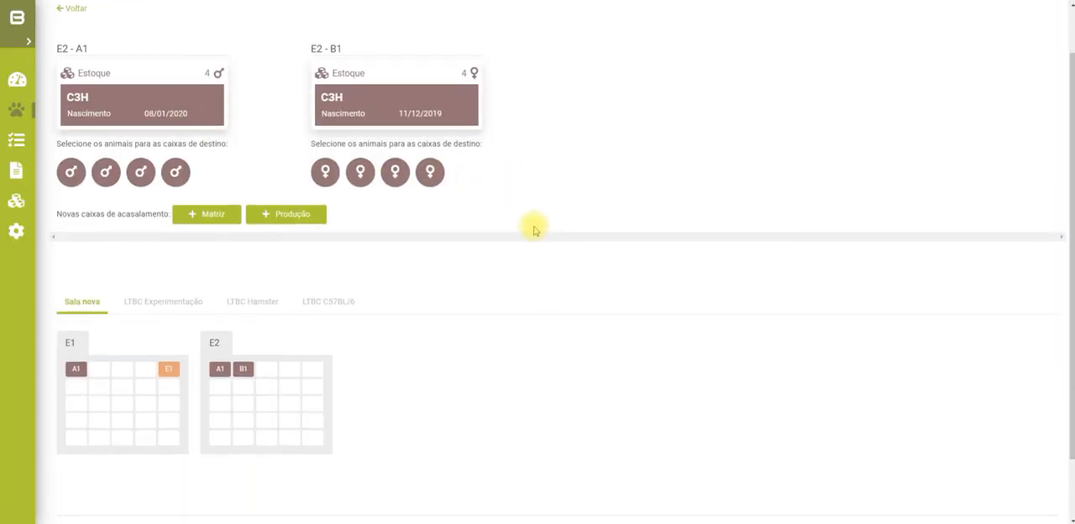
Add a Produção mating box and insert one C3H male from A1 and two C3H females from B1
scroll(534, 231, up, 1)
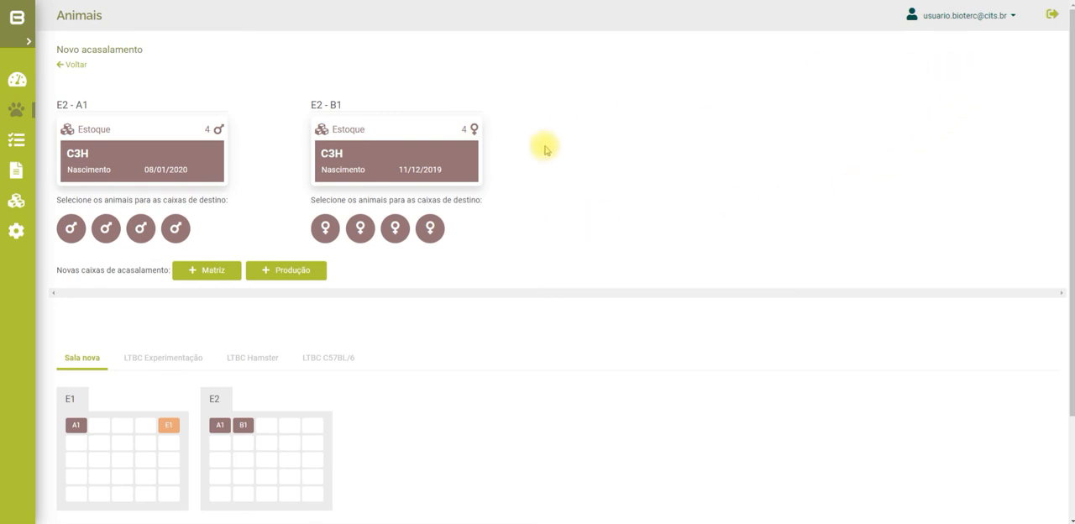
scroll(578, 228, down, 1)
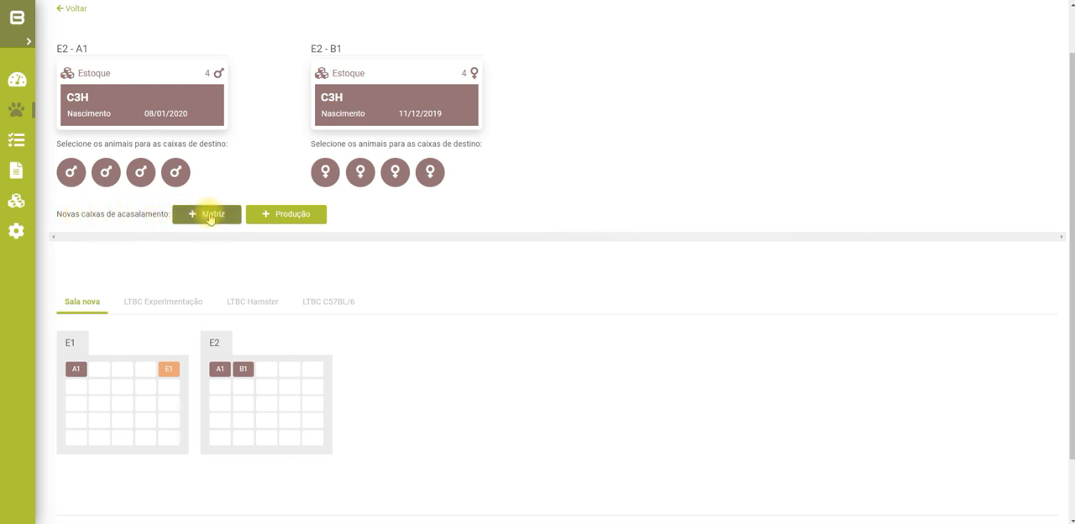
click(290, 215)
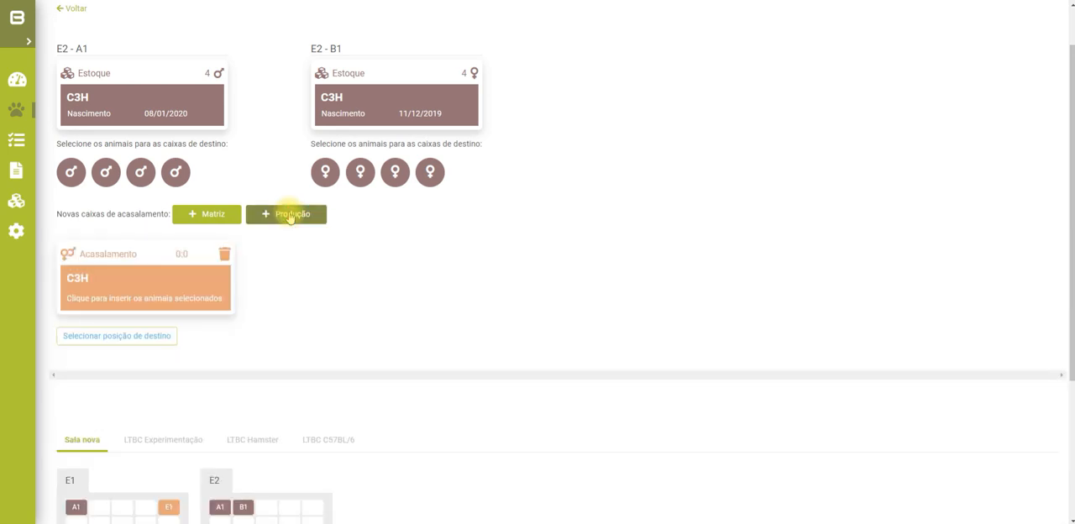
click(70, 172)
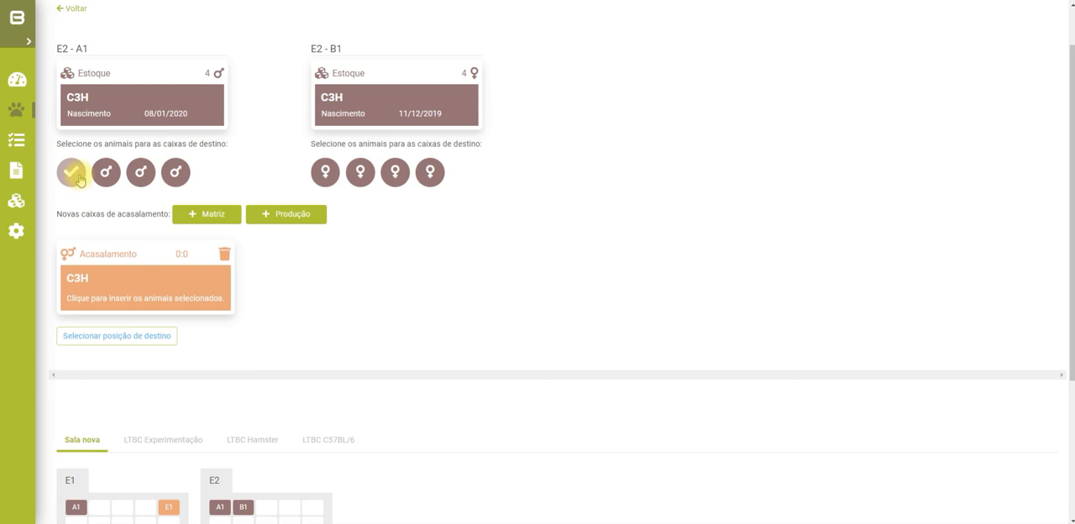
click(325, 175)
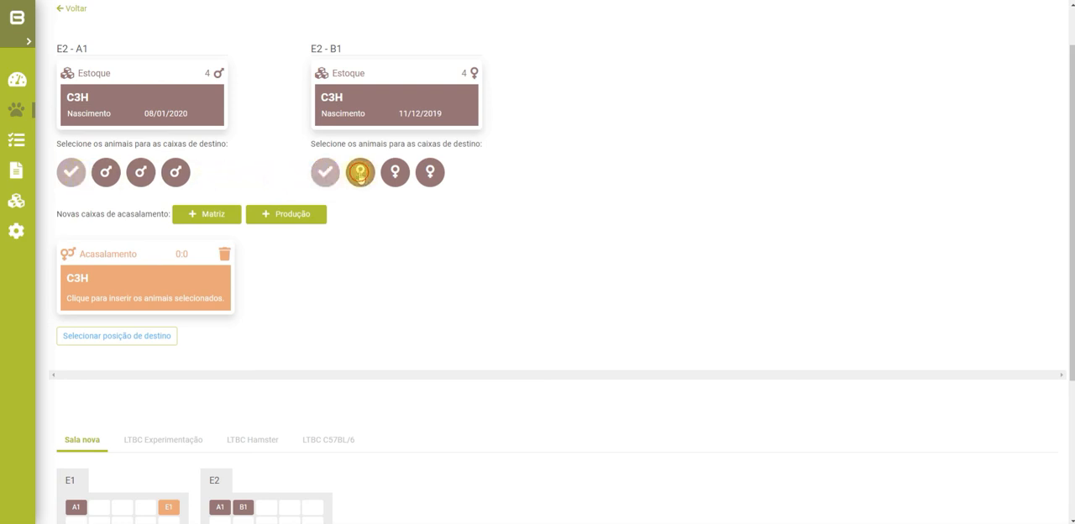
click(359, 174)
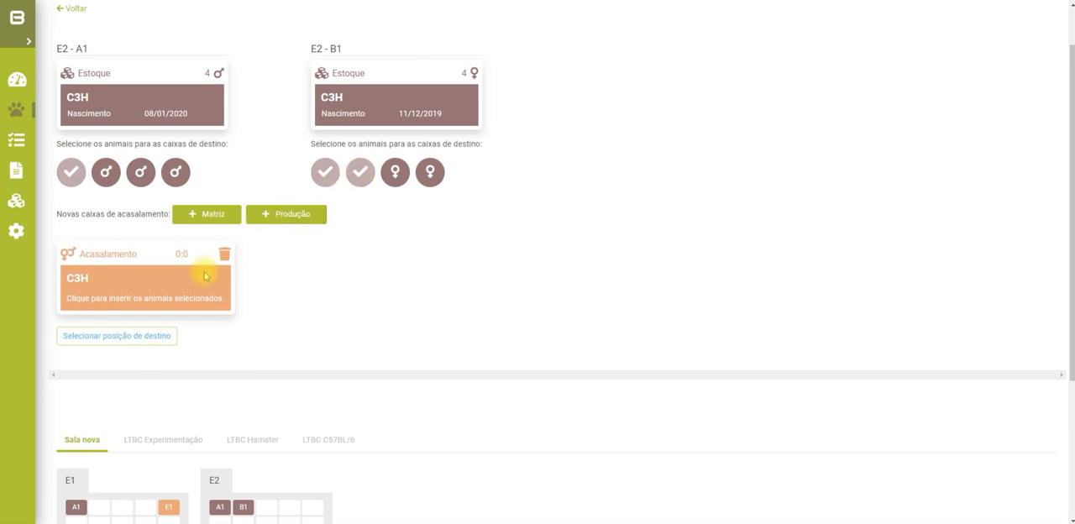
click(165, 300)
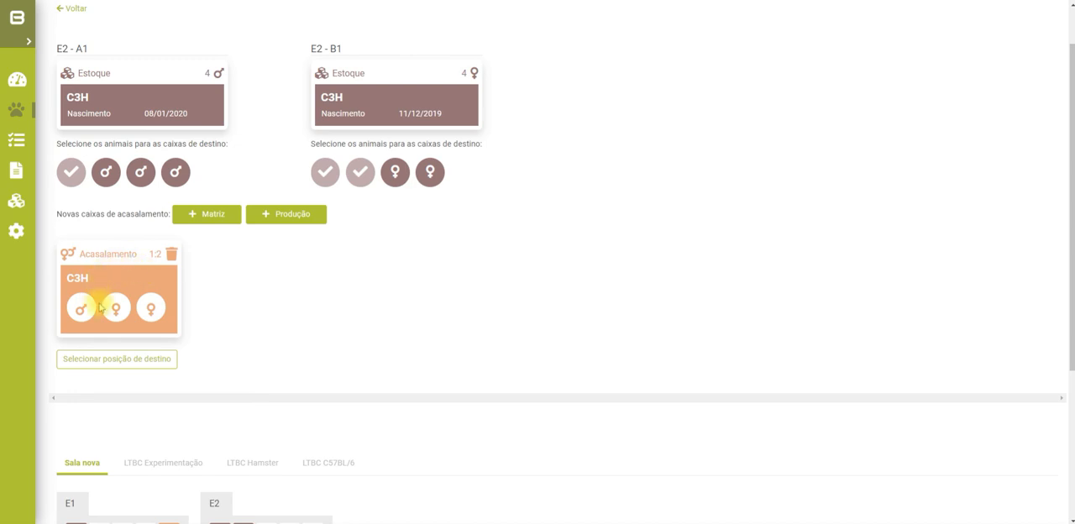
Assign the C3H mating box with two females to position E1 of rack E2 in Sala nova
click(134, 359)
scroll(271, 353, down, 3)
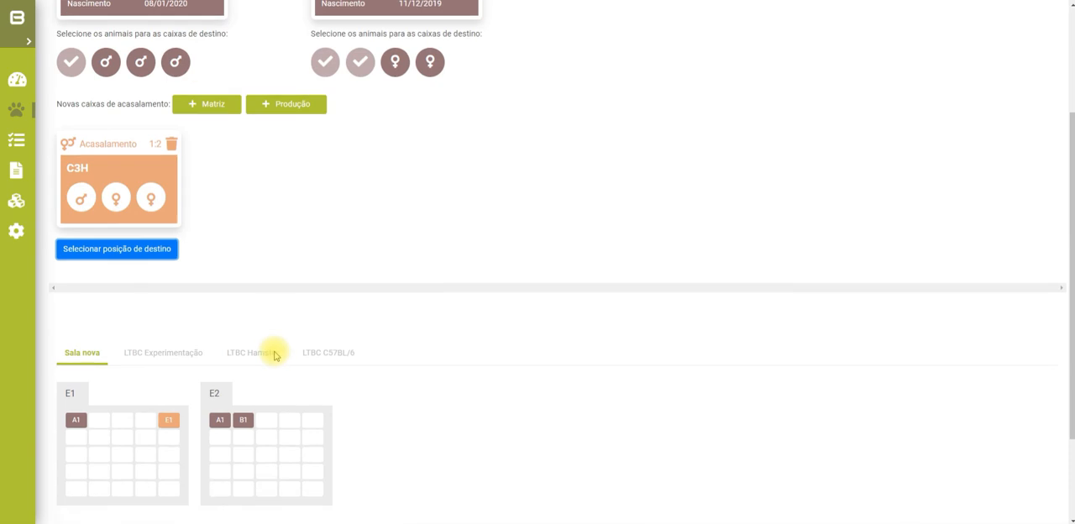
click(312, 306)
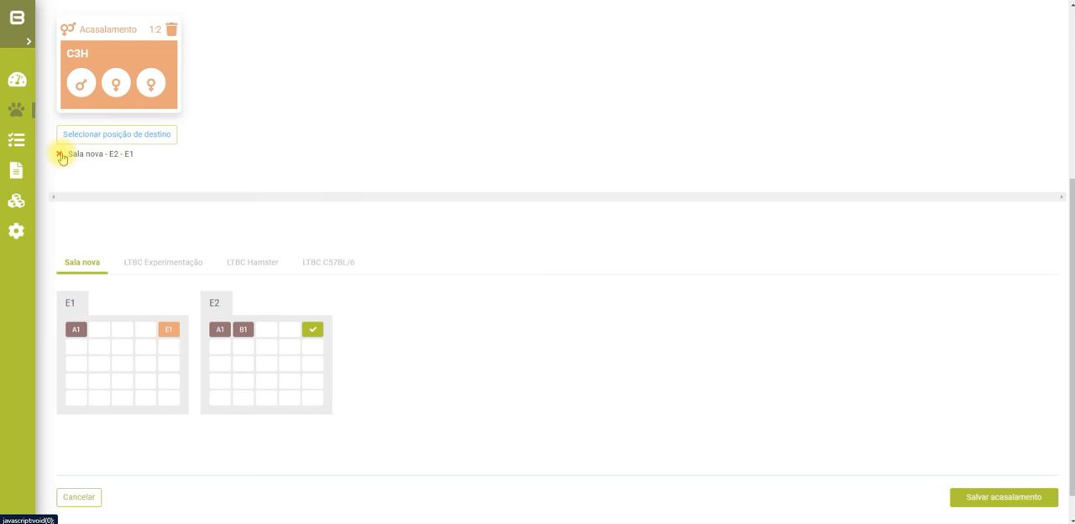
Add a second mating box of type Matriz and insert one C3H male and one C3H female into it
scroll(563, 364, down, 1)
scroll(563, 365, up, 4)
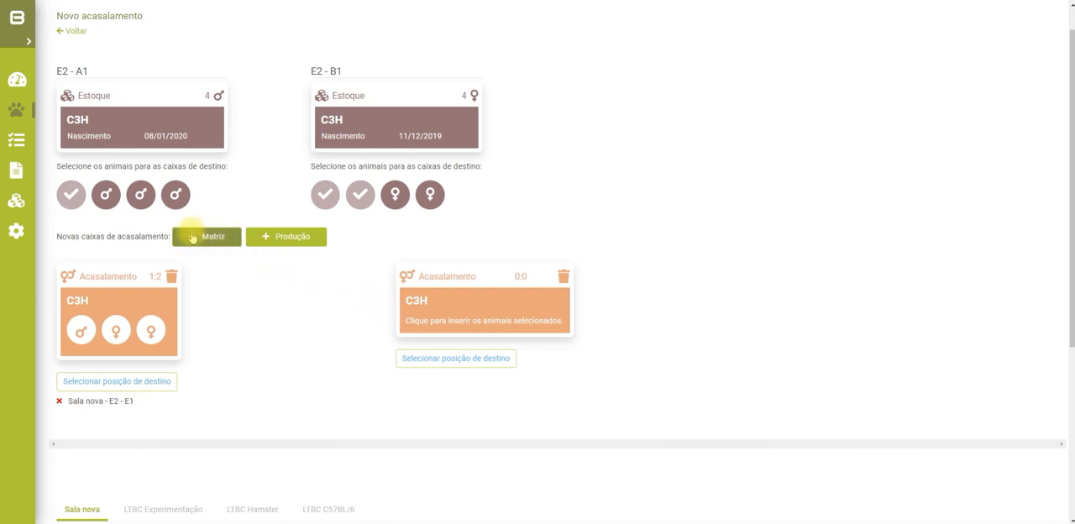
click(106, 194)
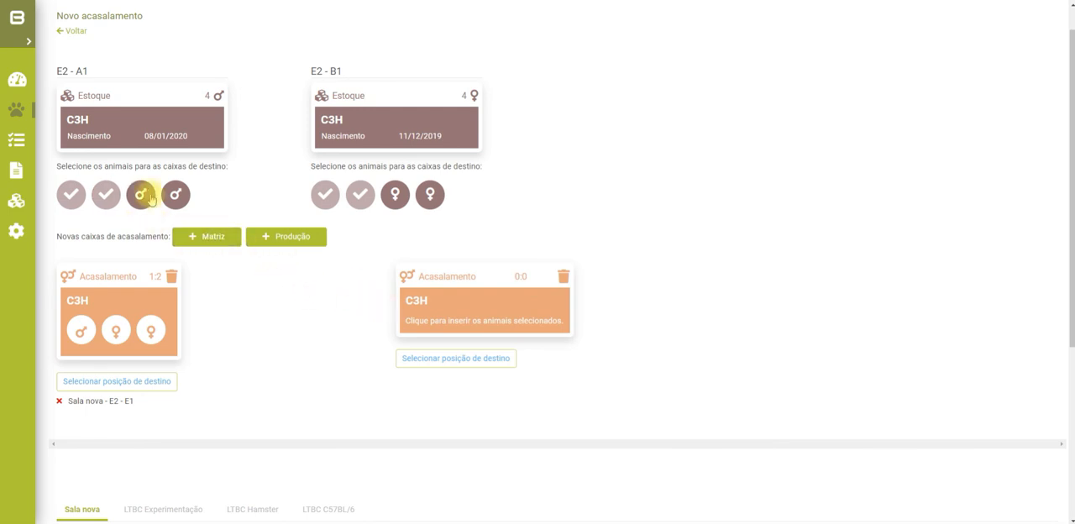
click(395, 196)
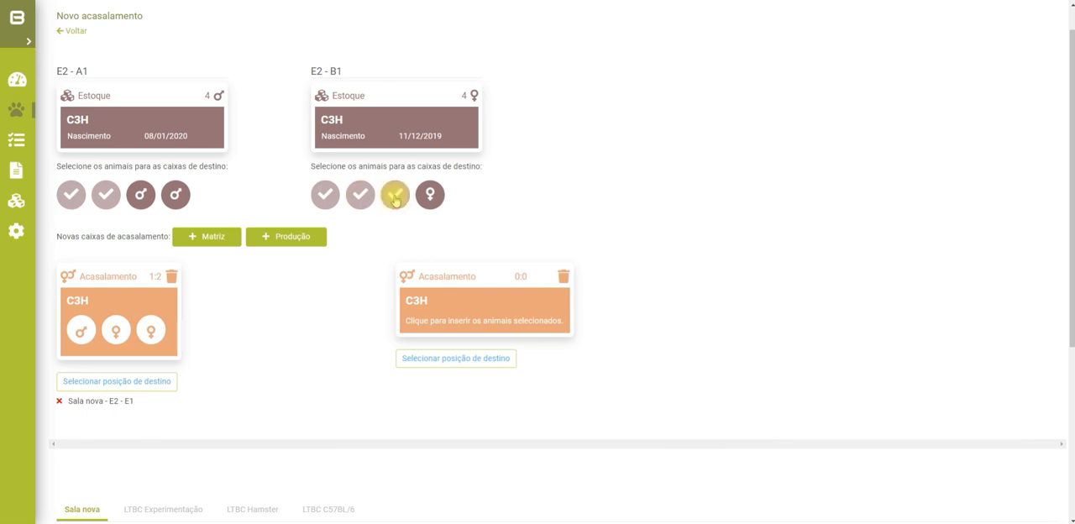
click(464, 324)
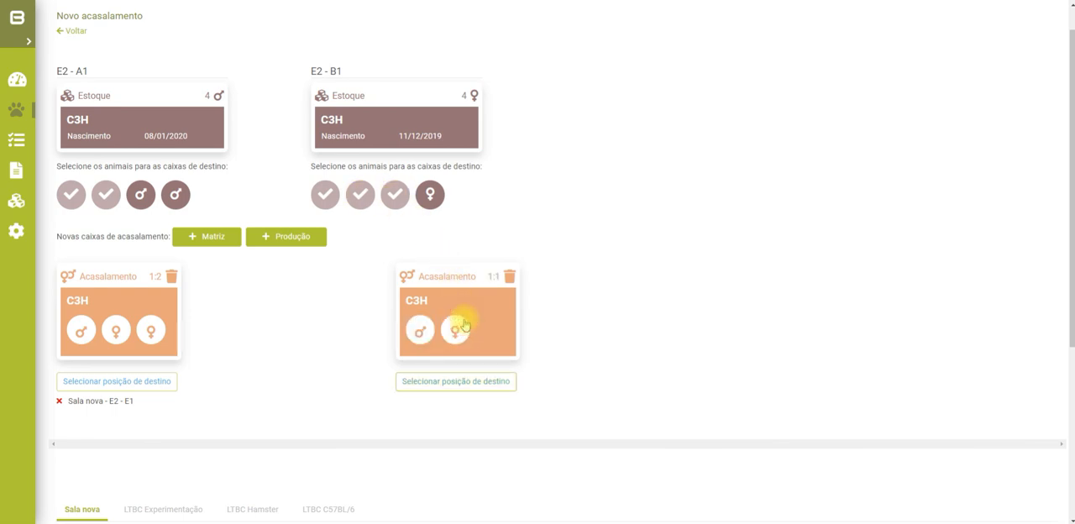
Assign the second C3H mating box to position E2 of rack E2 in Sala nova and save the mating
scroll(576, 360, down, 2)
click(470, 269)
scroll(437, 352, down, 3)
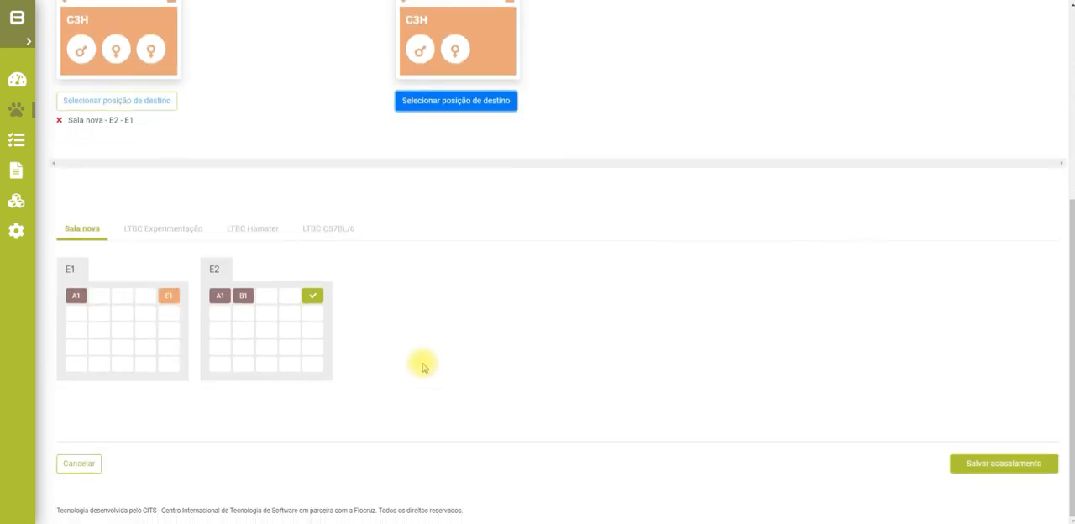
click(313, 314)
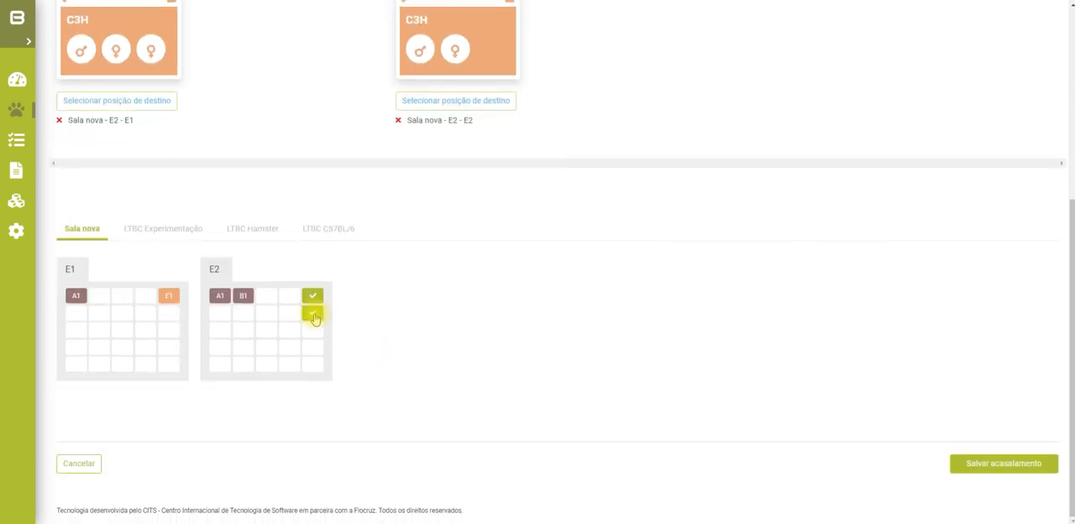
click(964, 458)
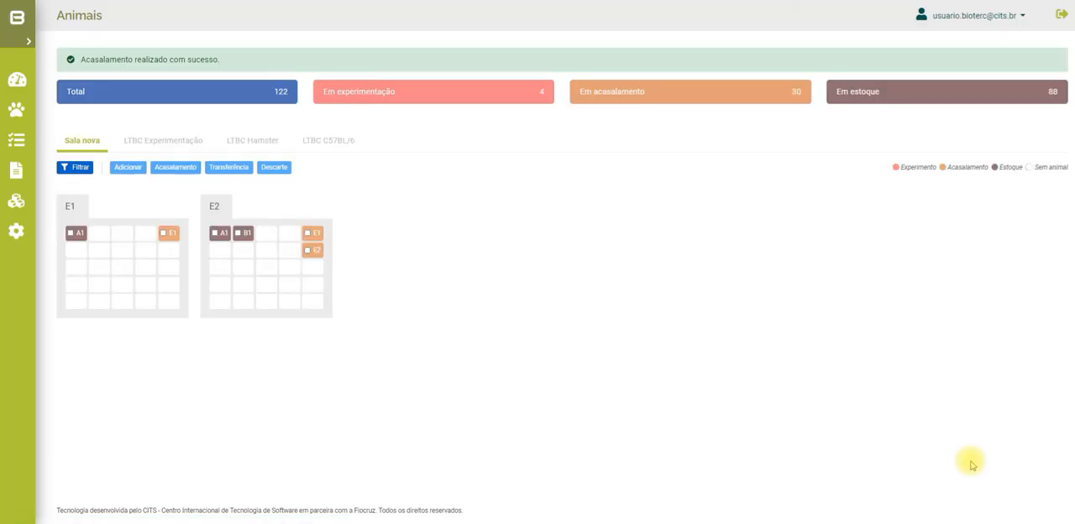
Review the details of the new C3H mating boxes and stock in rack E2 and the Swiss mating box in rack E1
click(312, 234)
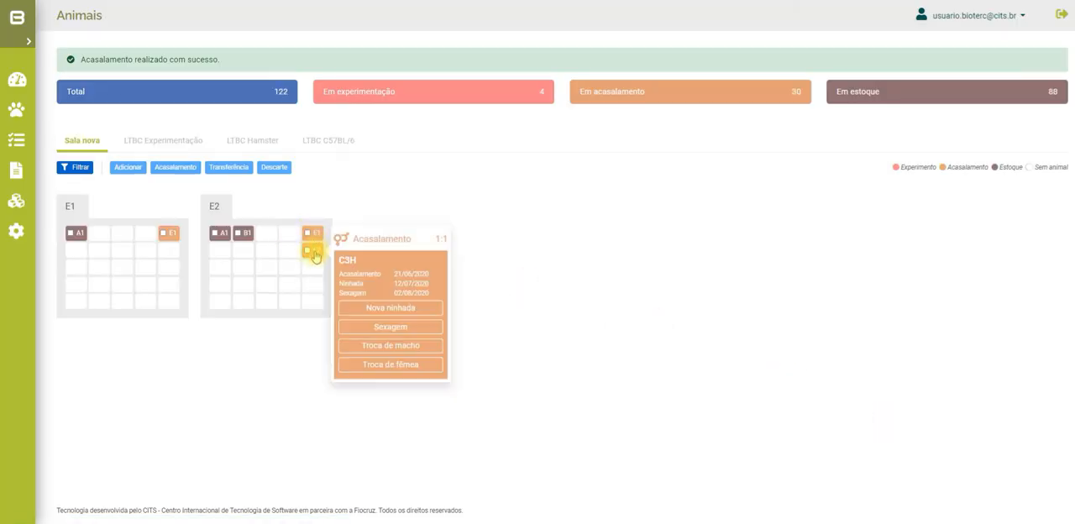
mouse_move(316, 235)
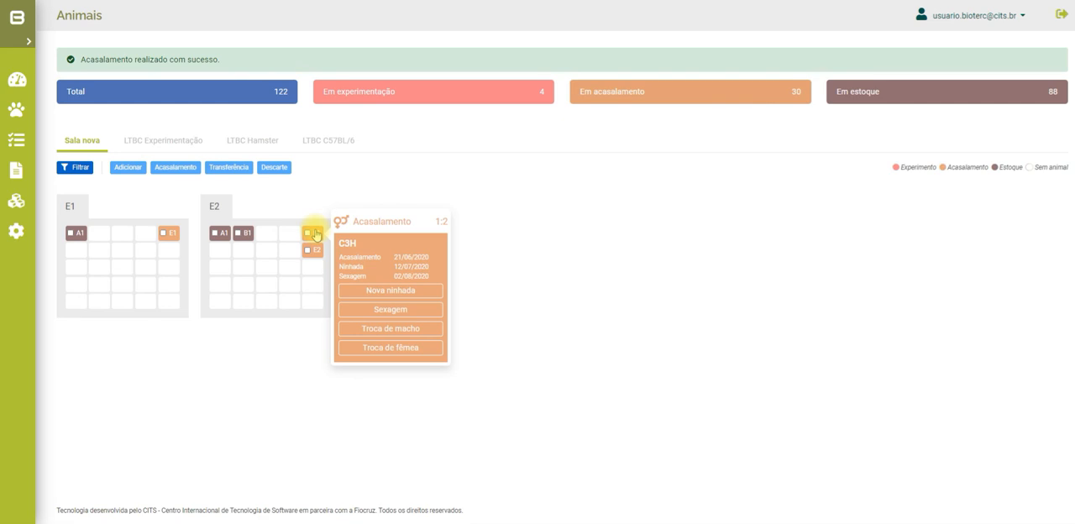
mouse_move(316, 254)
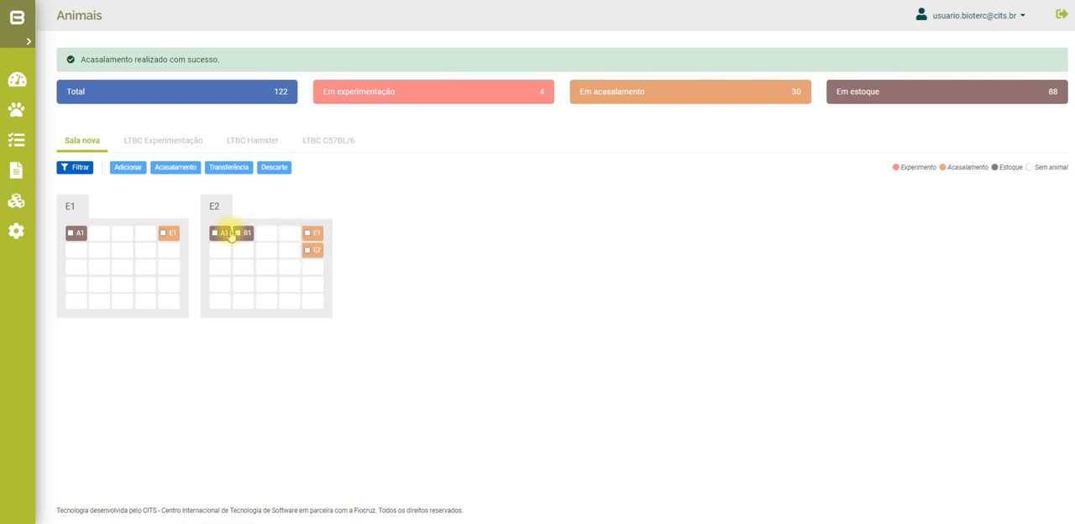
mouse_move(225, 236)
mouse_move(174, 236)
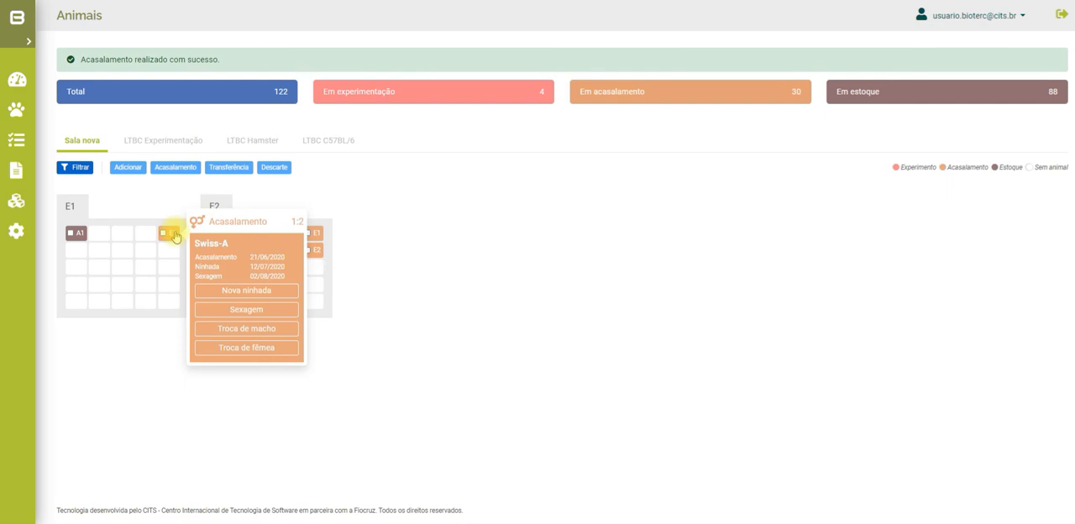